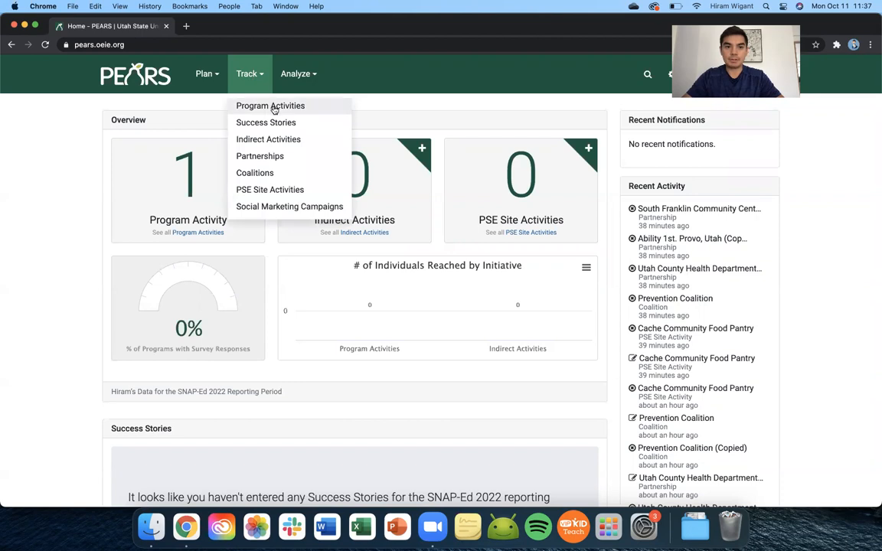
- Open the existing test program activity for editing and go to its SNAP-Ed Custom Data section
left_click(274, 108)
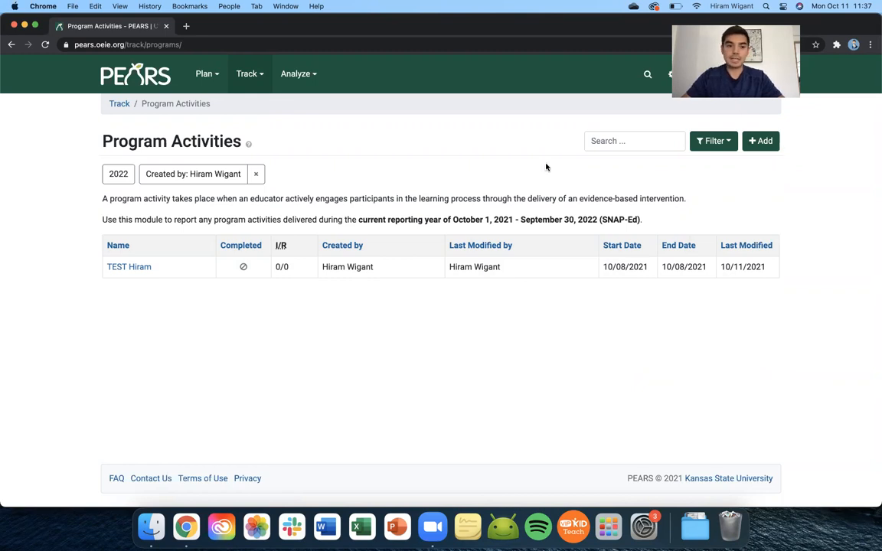
left_click(138, 271)
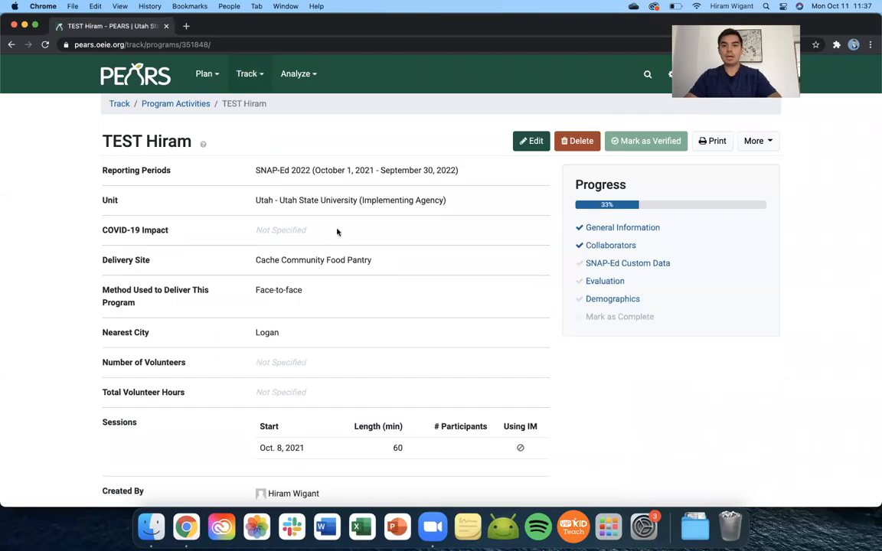
left_click(531, 141)
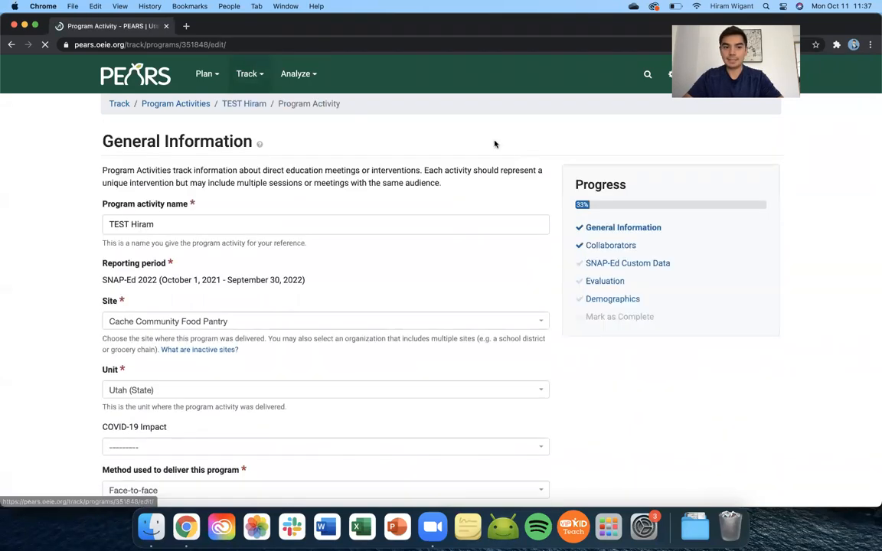
scroll(316, 297, "down", 5)
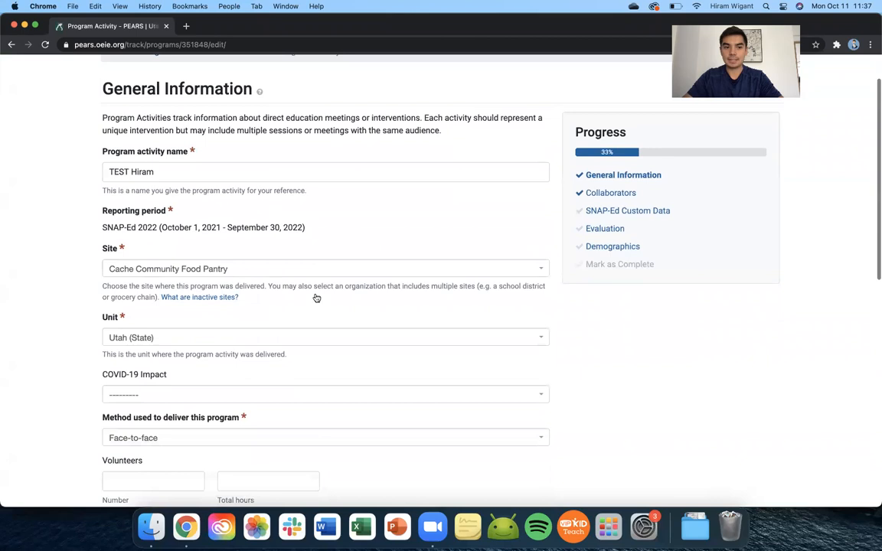
scroll(316, 297, "down", 3)
scroll(317, 297, "up", 6)
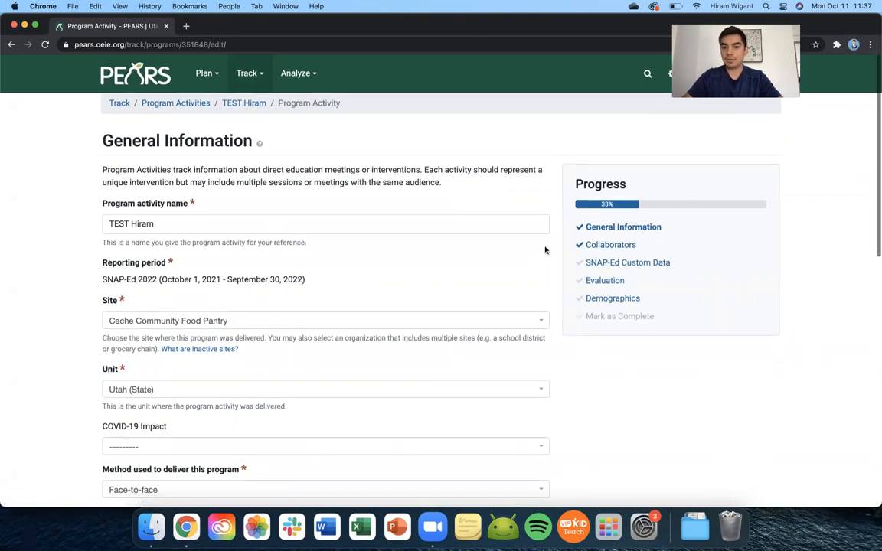
left_click(628, 267)
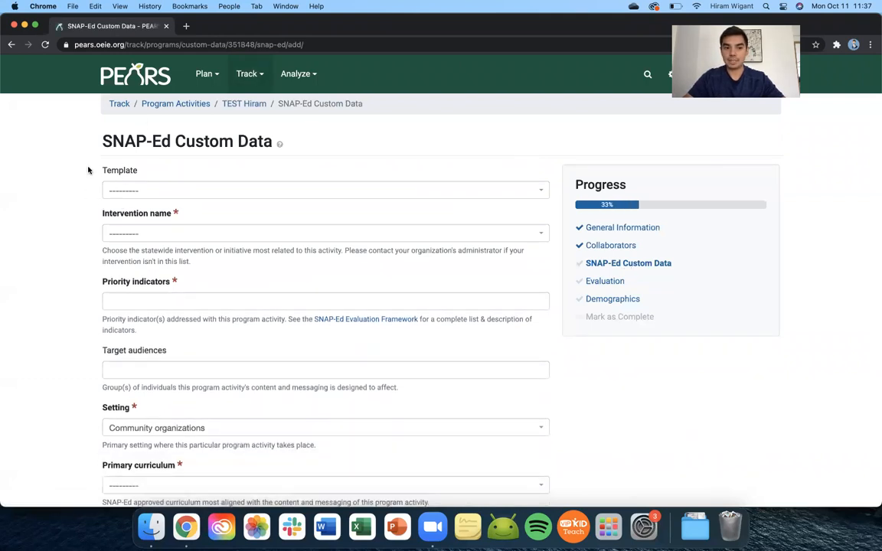
- Apply the Create Better Health One-time Class template to the SNAP-Ed custom data
left_click(164, 191)
scroll(208, 254, "down", 2)
scroll(208, 252, "down", 2)
scroll(209, 253, "up", 2)
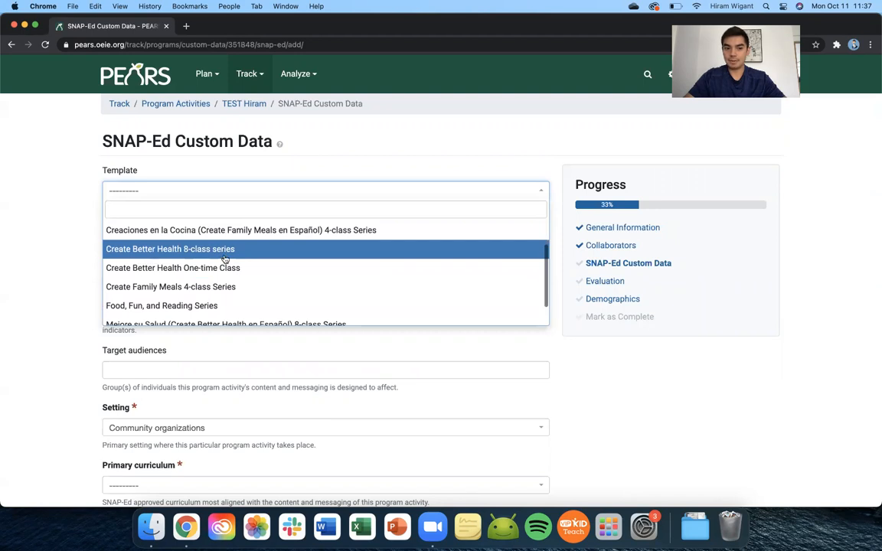
scroll(239, 252, "up", 2)
scroll(239, 258, "down", 1)
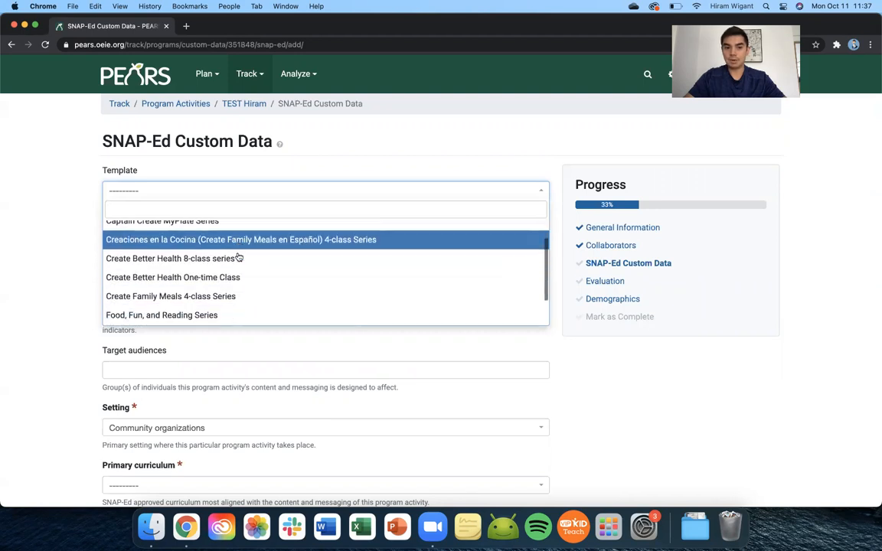
scroll(230, 258, "down", 1)
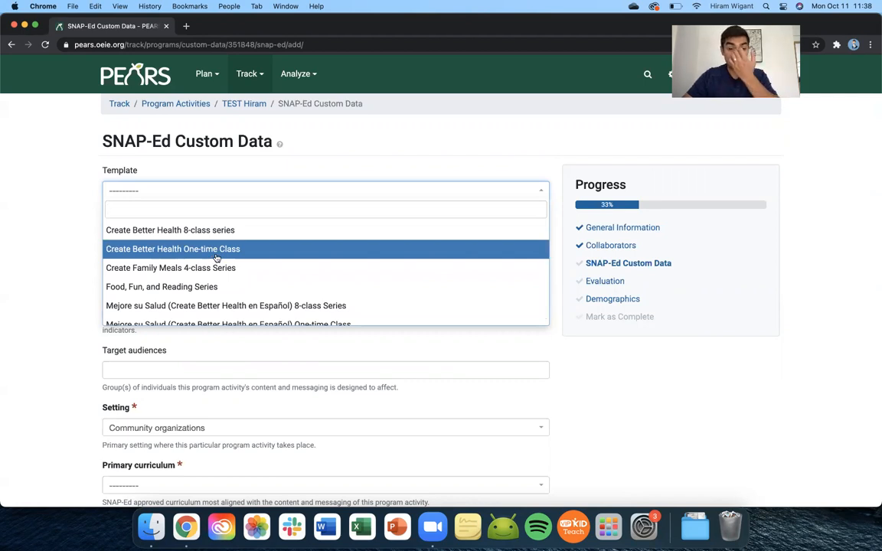
left_click(255, 249)
- Review the fields prefilled by the one-time class template, from intervention name through intervention topics
scroll(92, 283, "down", 1)
scroll(91, 283, "down", 5)
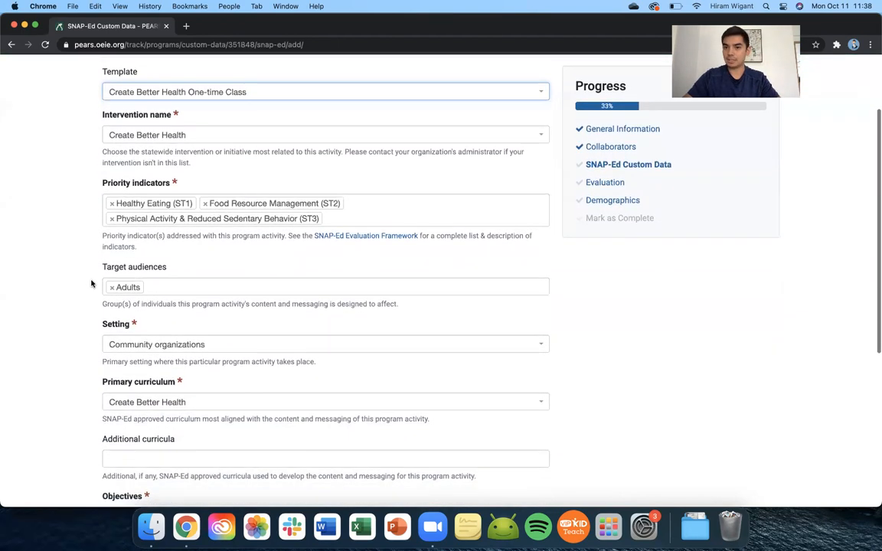
scroll(91, 284, "down", 5)
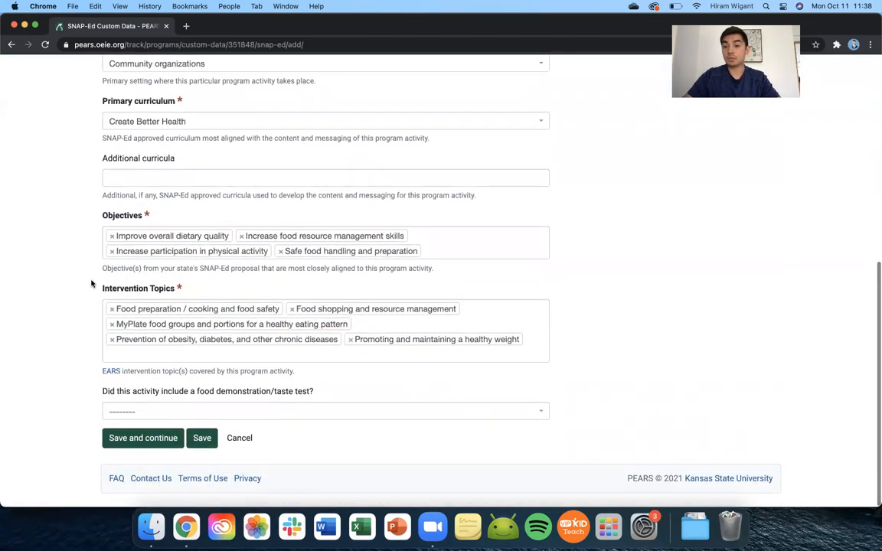
scroll(91, 284, "up", 6)
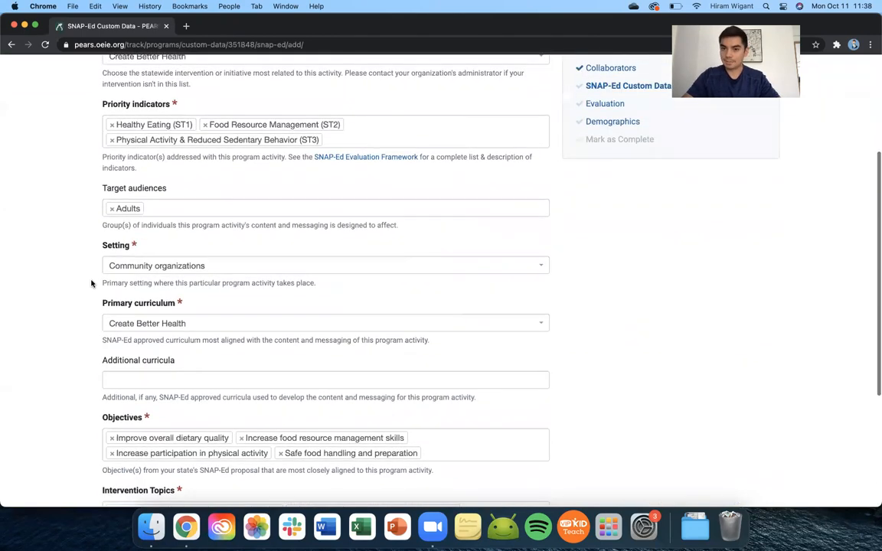
scroll(91, 283, "up", 4)
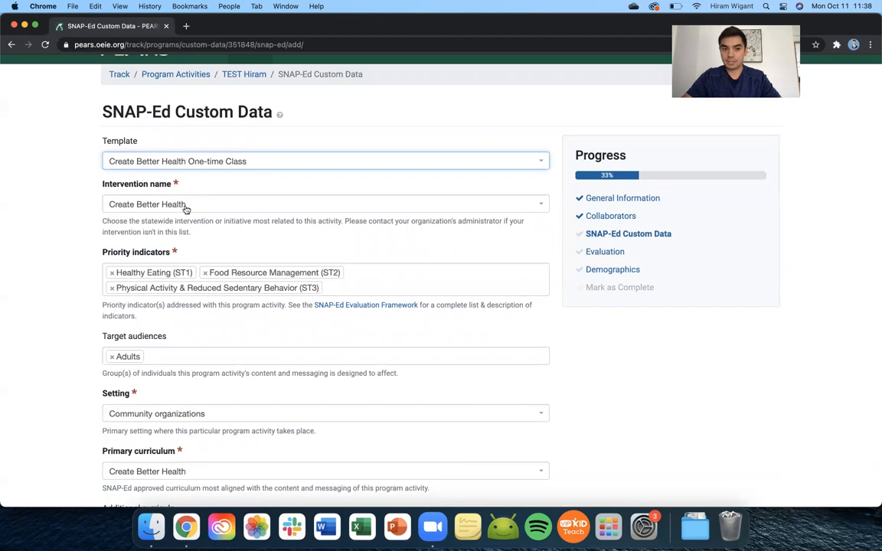
scroll(167, 191, "down", 2)
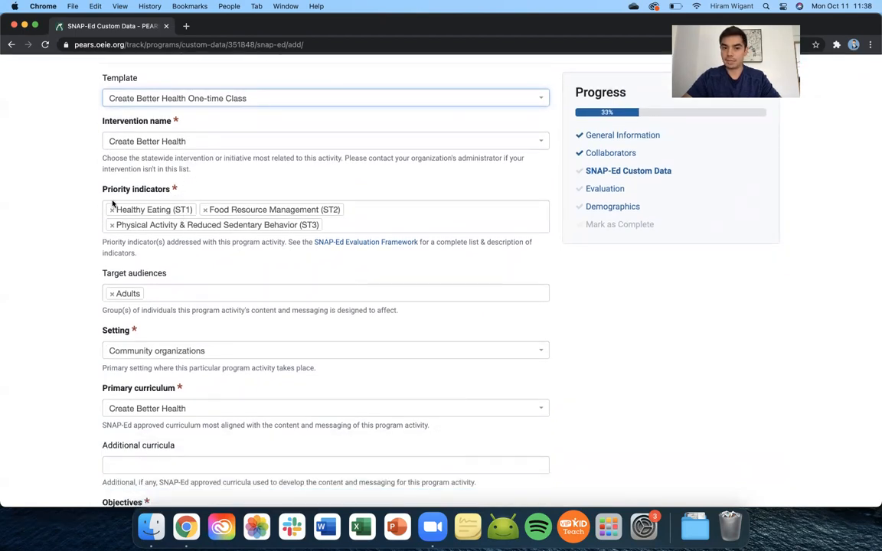
scroll(146, 250, "down", 3)
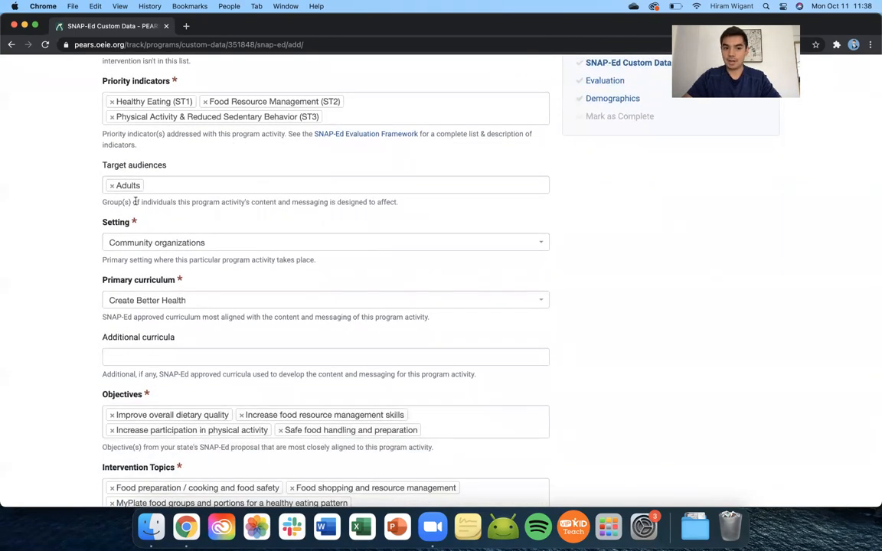
- Change the program activity's setting to Libraries in the SNAP-Ed custom data
scroll(135, 201, "down", 2)
left_click(153, 173)
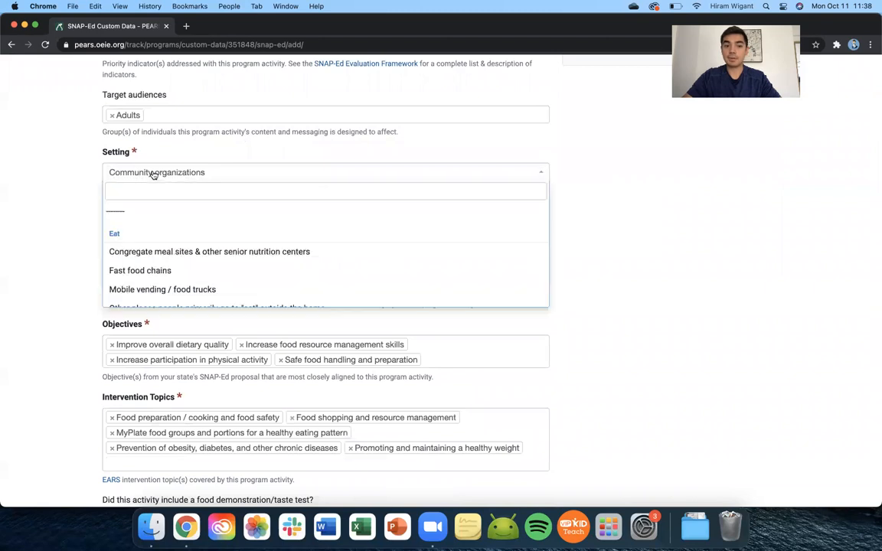
left_click(148, 216)
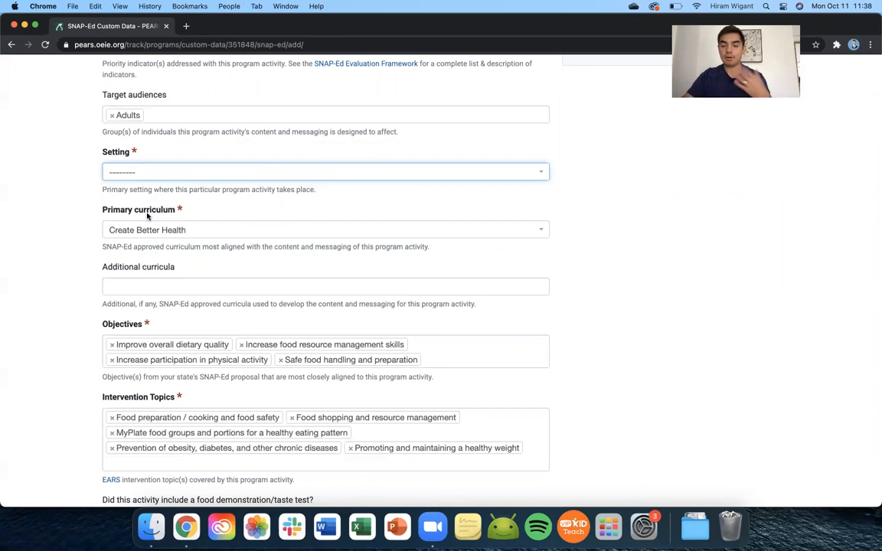
left_click(172, 175)
scroll(242, 273, "down", 5)
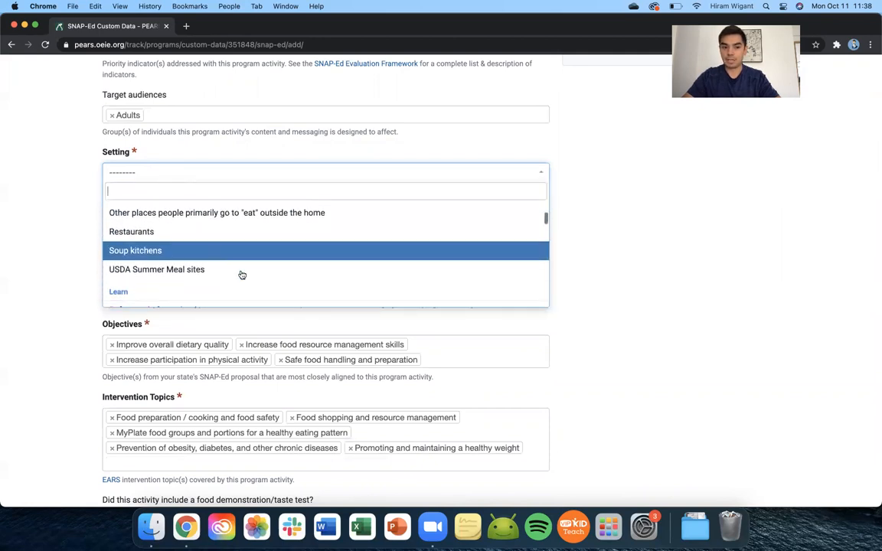
scroll(241, 273, "down", 4)
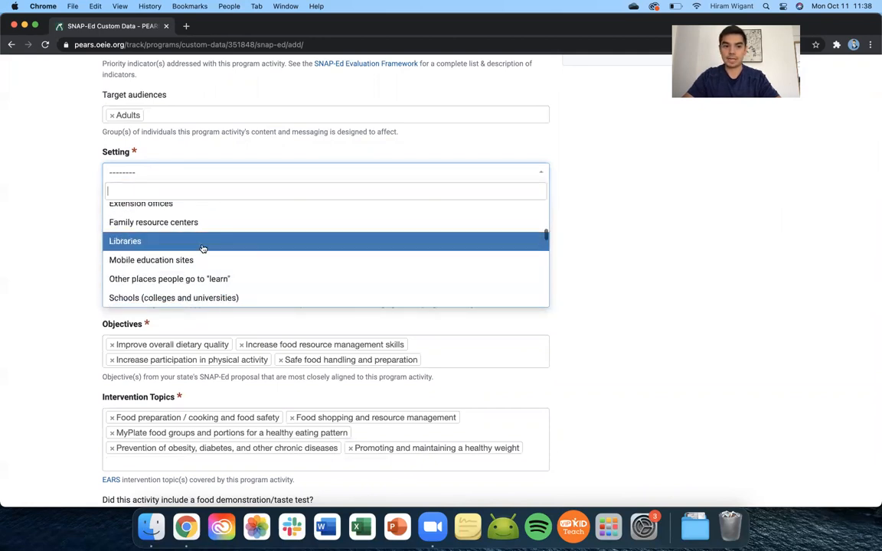
left_click(201, 245)
scroll(100, 205, "down", 2)
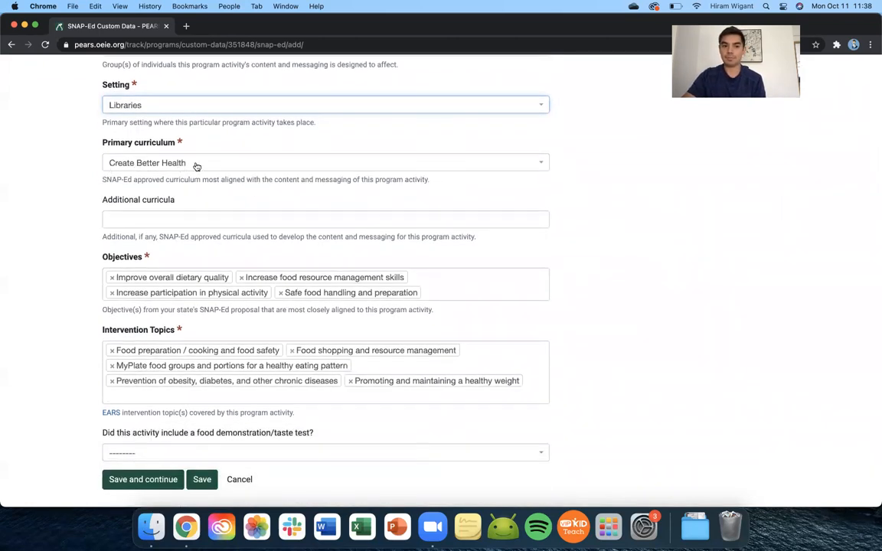
scroll(115, 261, "down", 1)
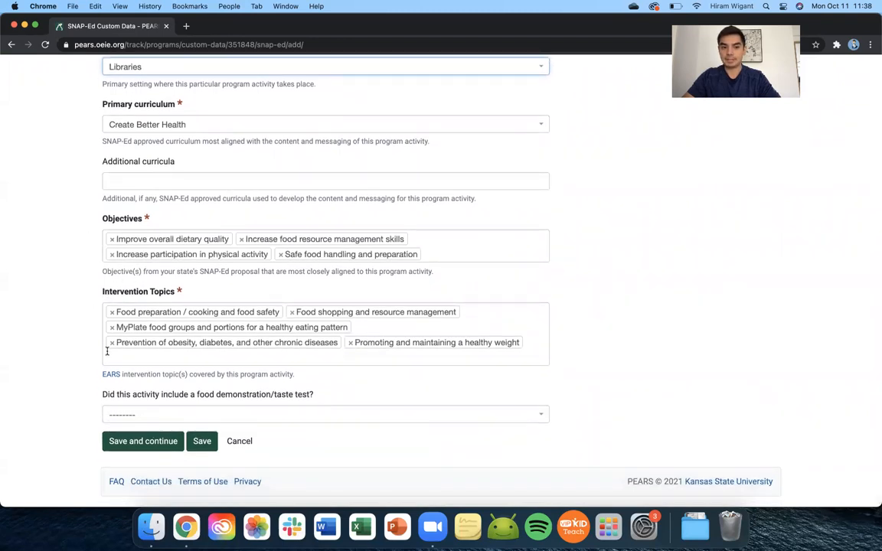
scroll(107, 352, "down", 1)
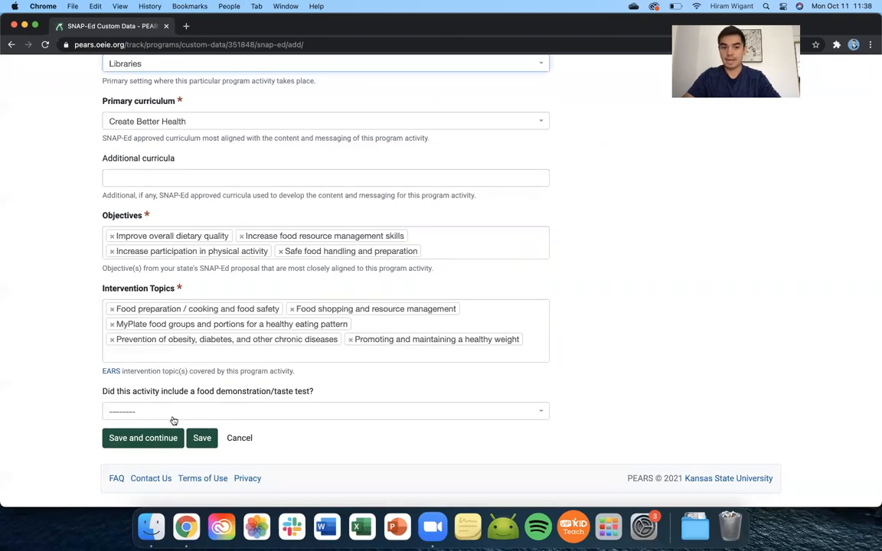
- Switch the custom data template to Create Better Health 8-class series
scroll(290, 304, "up", 10)
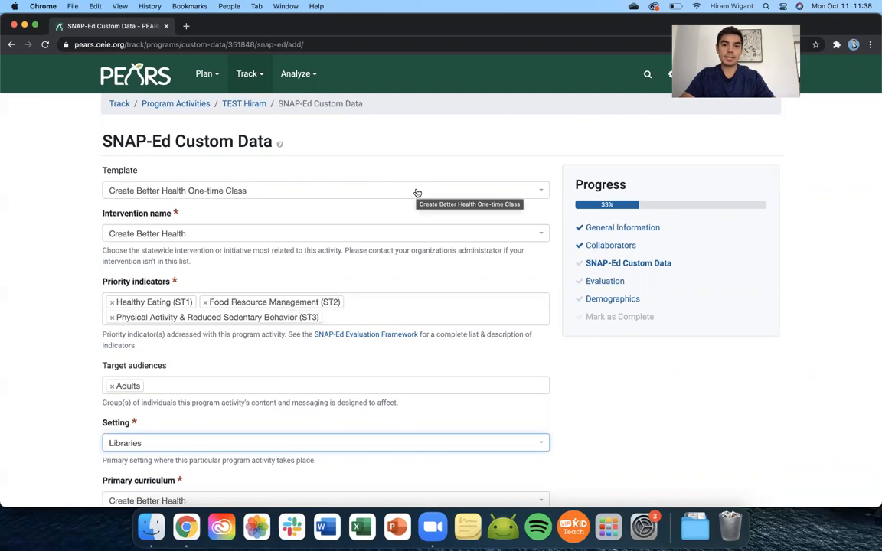
left_click(542, 192)
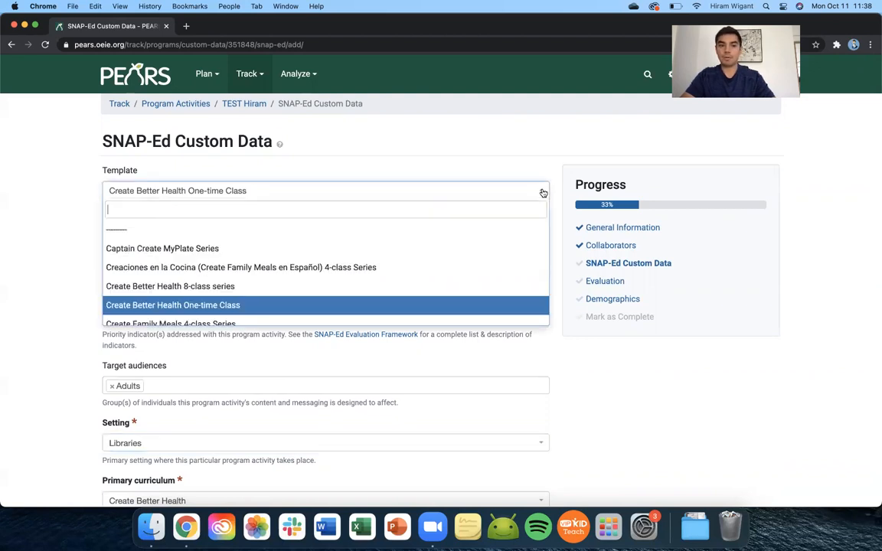
scroll(458, 276, "down", 3)
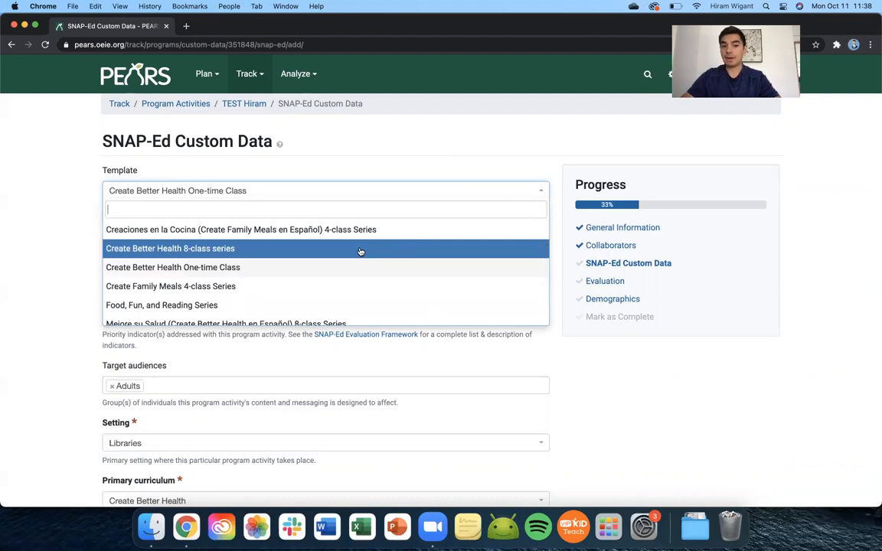
left_click(360, 250)
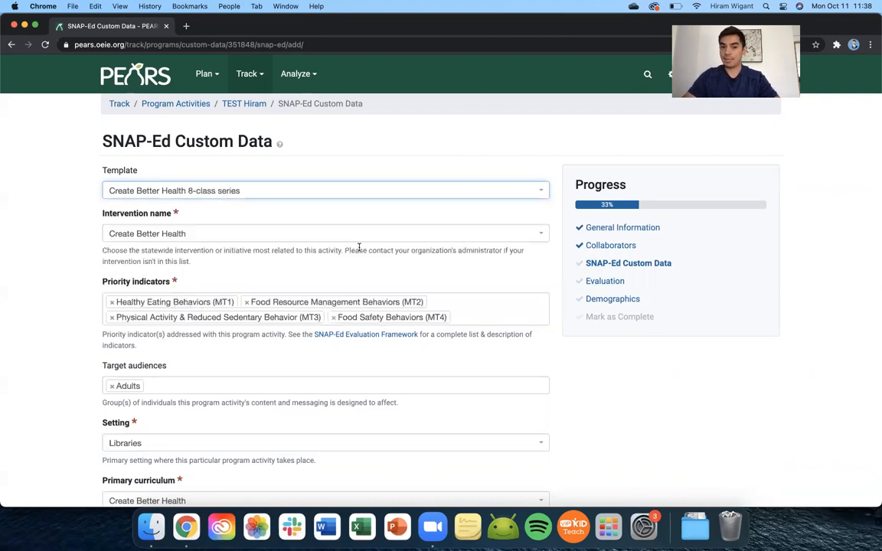
- Examine the priority indicators, target audiences, setting, objectives and intervention topics with the 8-class series template applied
scroll(93, 294, "down", 2)
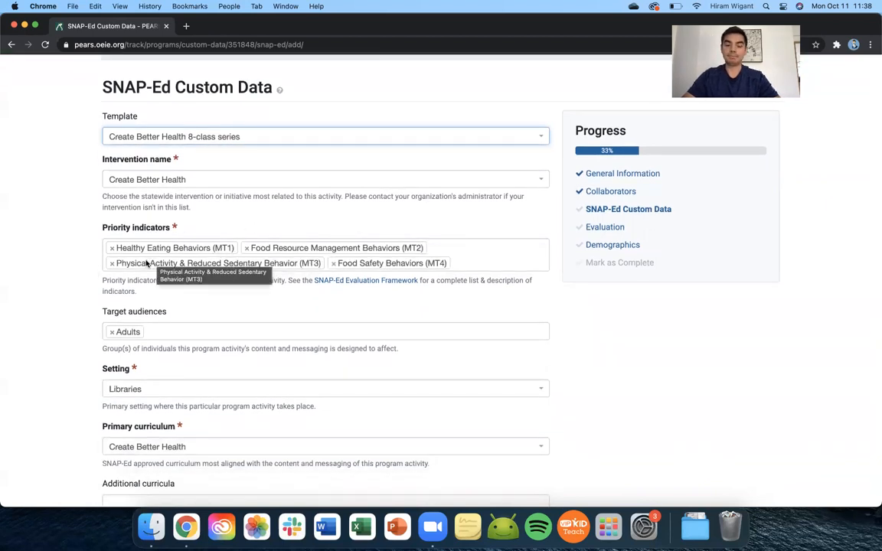
scroll(133, 320, "down", 5)
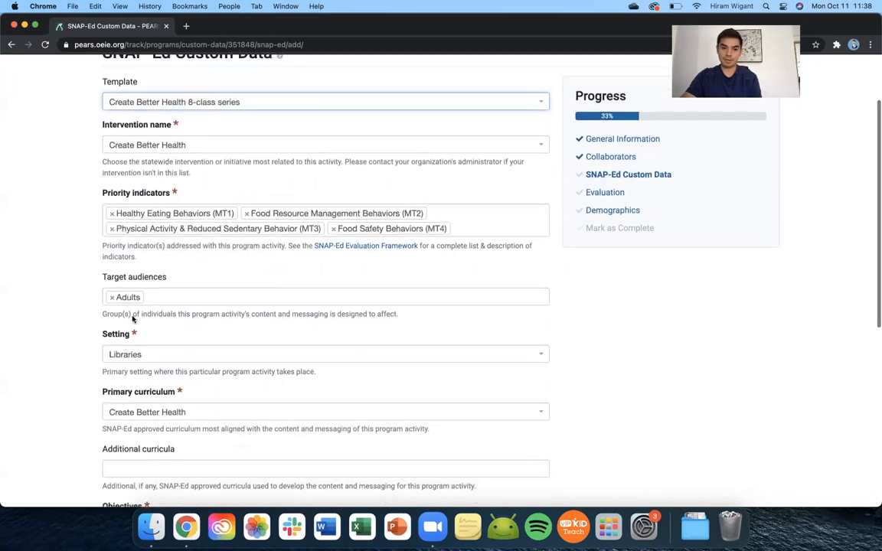
scroll(133, 319, "down", 1)
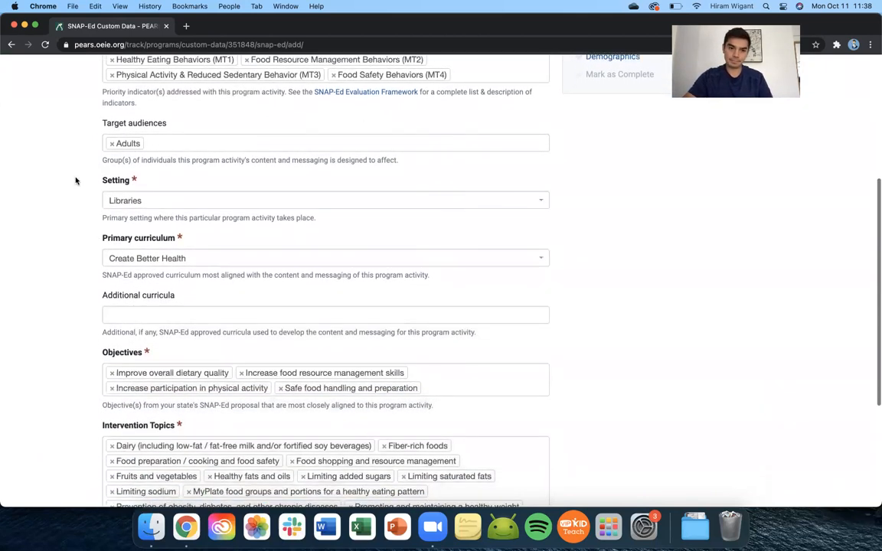
scroll(85, 300, "down", 5)
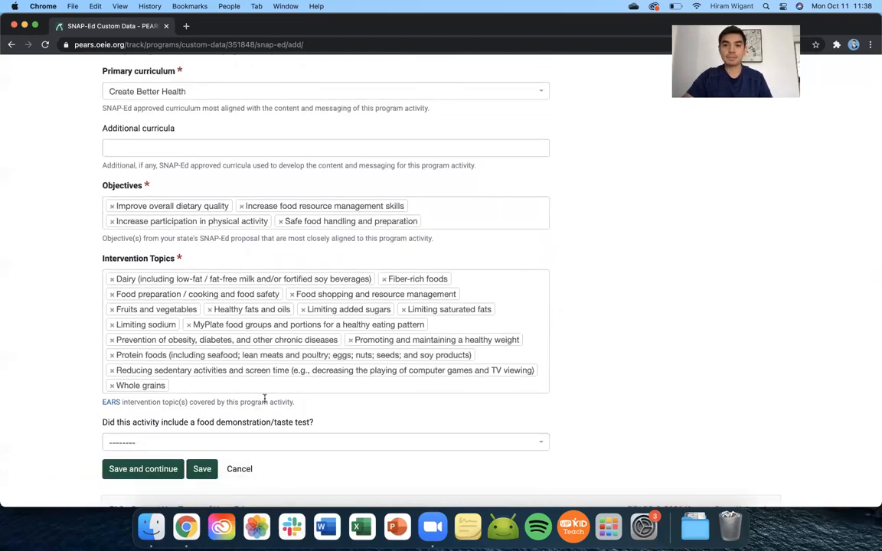
scroll(264, 399, "up", 6)
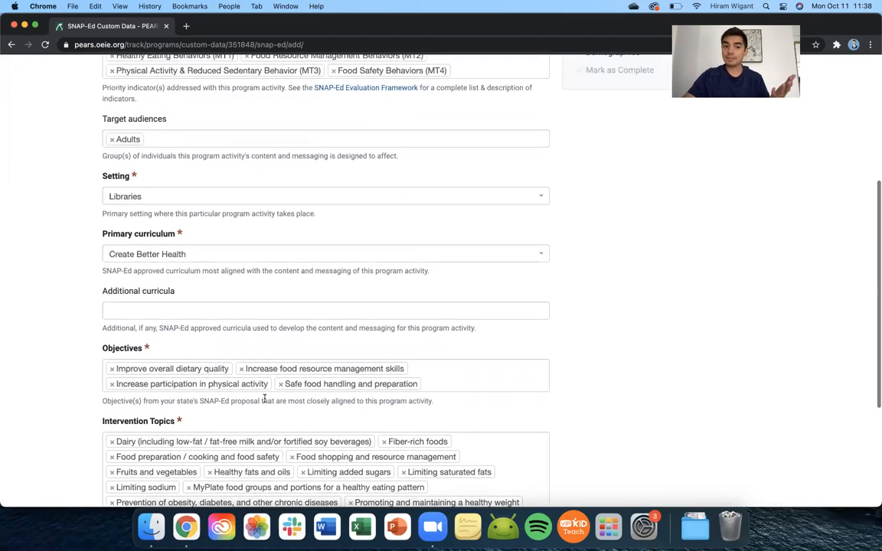
scroll(264, 398, "up", 5)
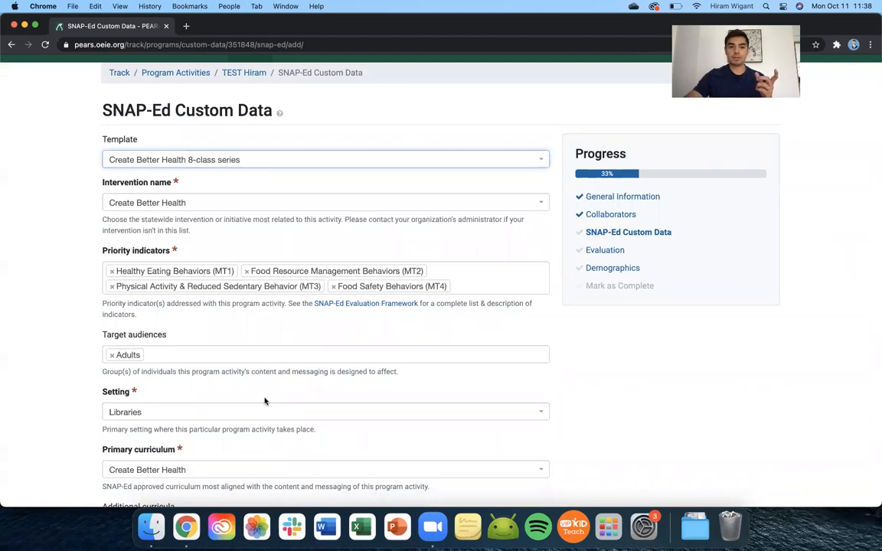
scroll(264, 401, "down", 2)
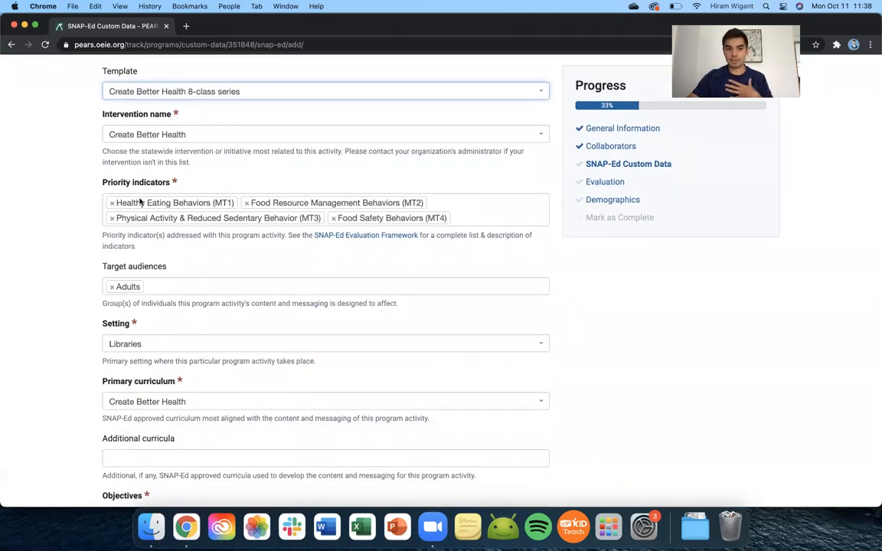
scroll(173, 280, "down", 1)
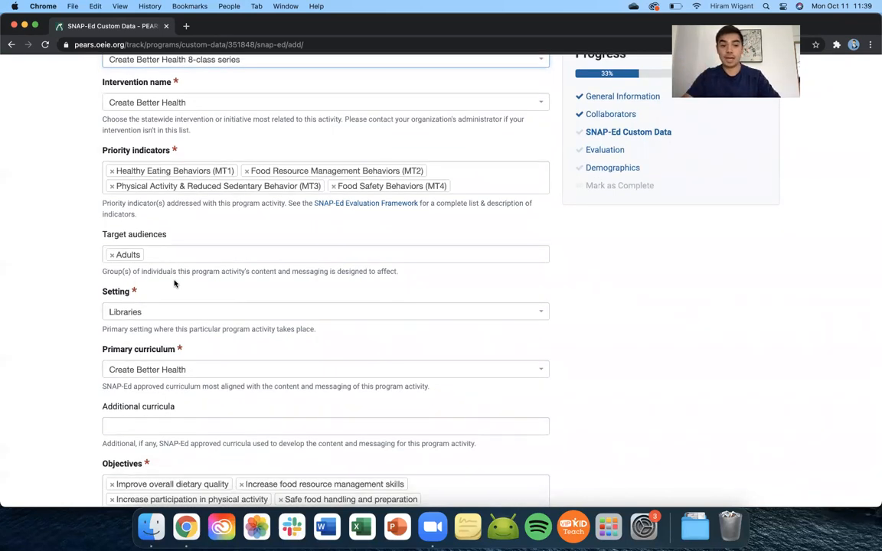
scroll(179, 248, "up", 1)
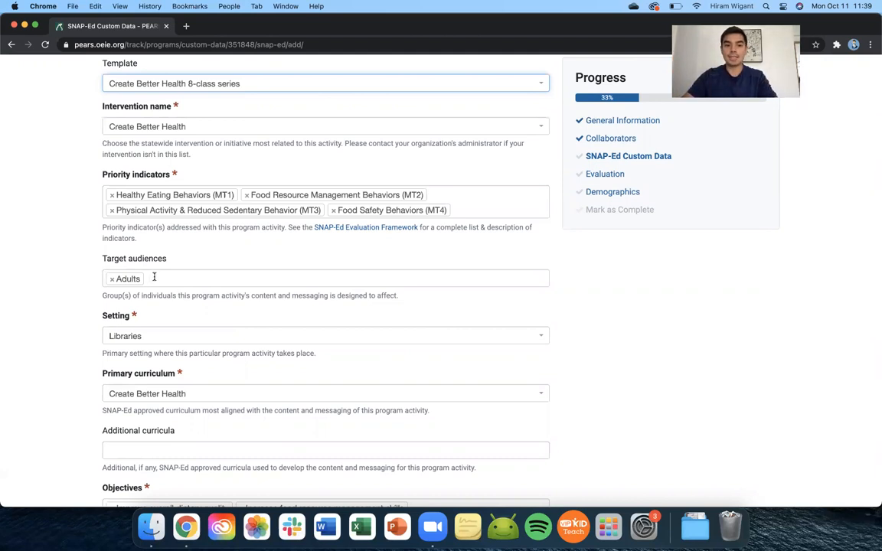
- Replace Adults with Older Adults / Seniors (60 years or more) as the program activity's target audience
left_click(155, 277)
scroll(186, 355, "down", 5)
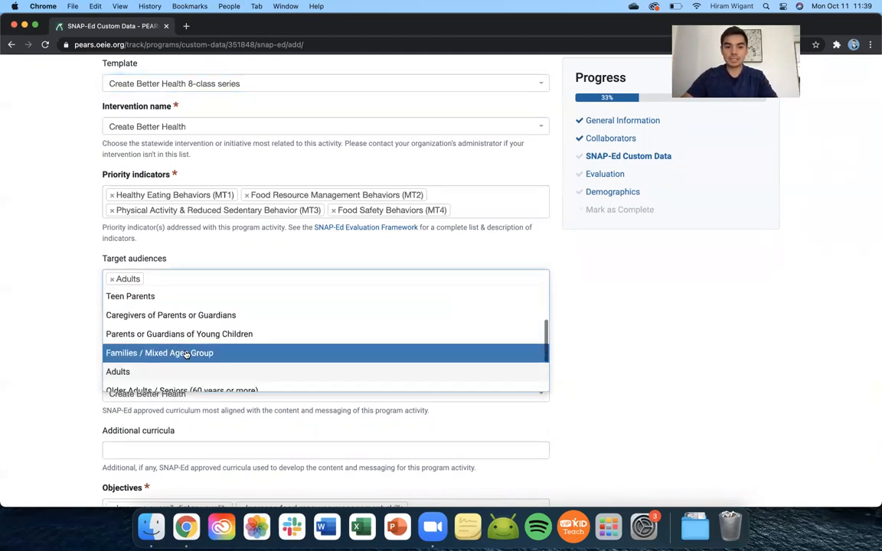
scroll(186, 355, "down", 2)
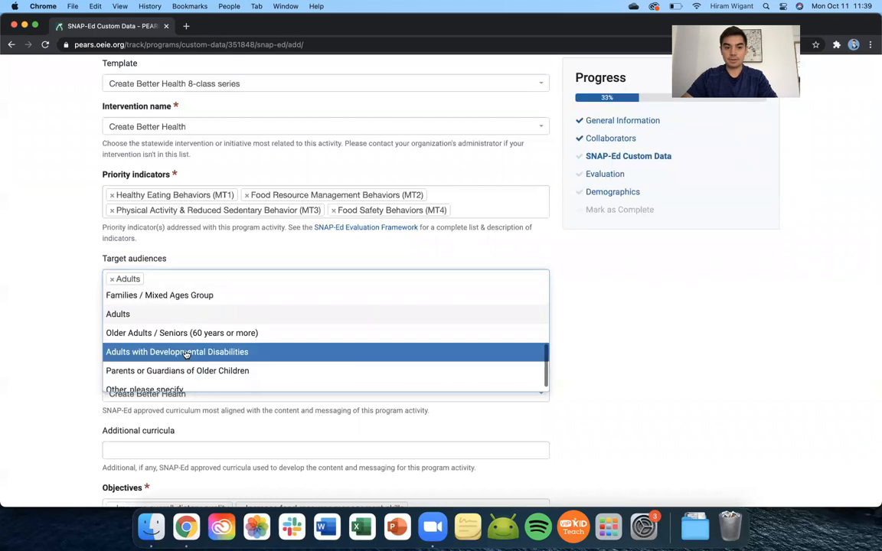
left_click(145, 337)
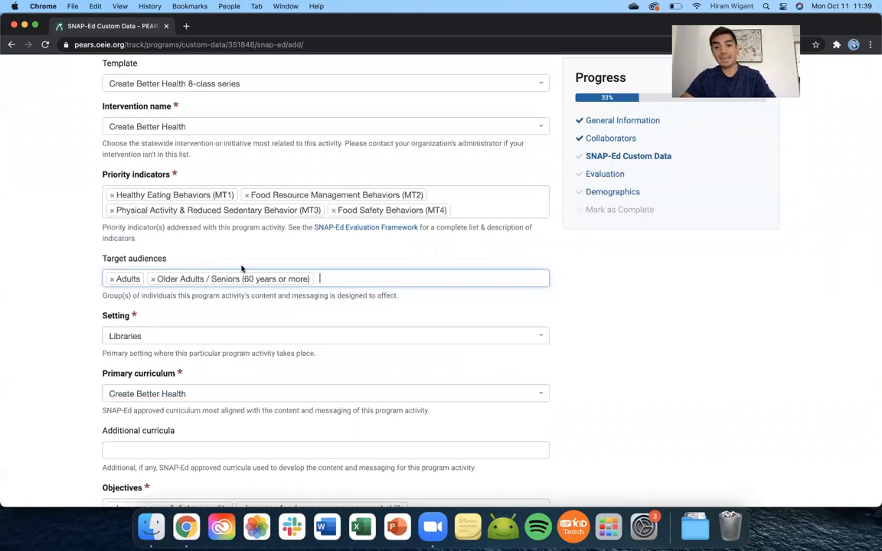
left_click(112, 280)
left_click(59, 272)
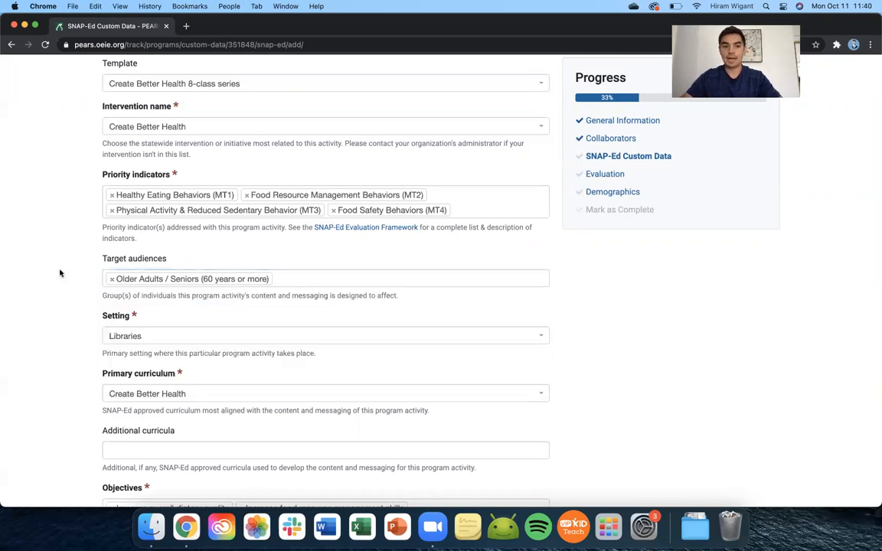
- Add Create Farm Fresh Gardens as an additional curriculum for the program activity
scroll(59, 273, "down", 5)
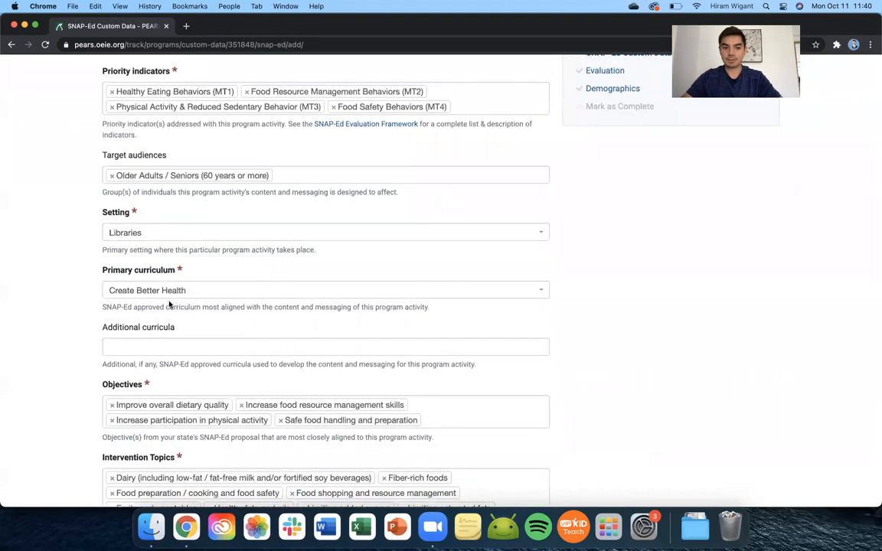
scroll(166, 231, "down", 1)
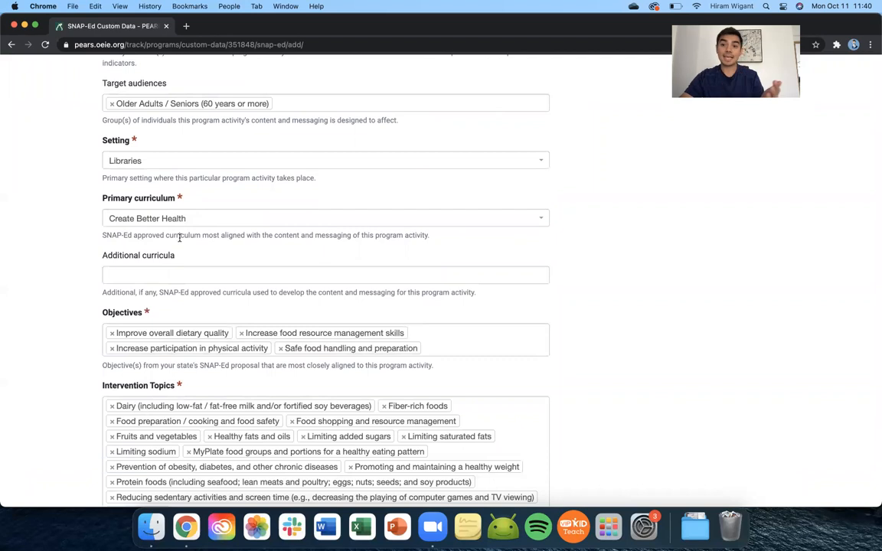
left_click(174, 275)
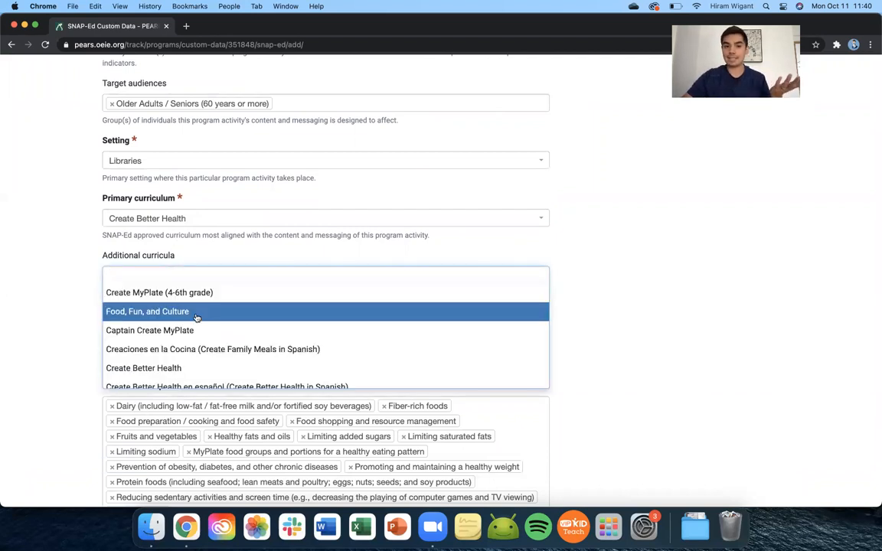
scroll(197, 315, "down", 1)
scroll(197, 316, "down", 3)
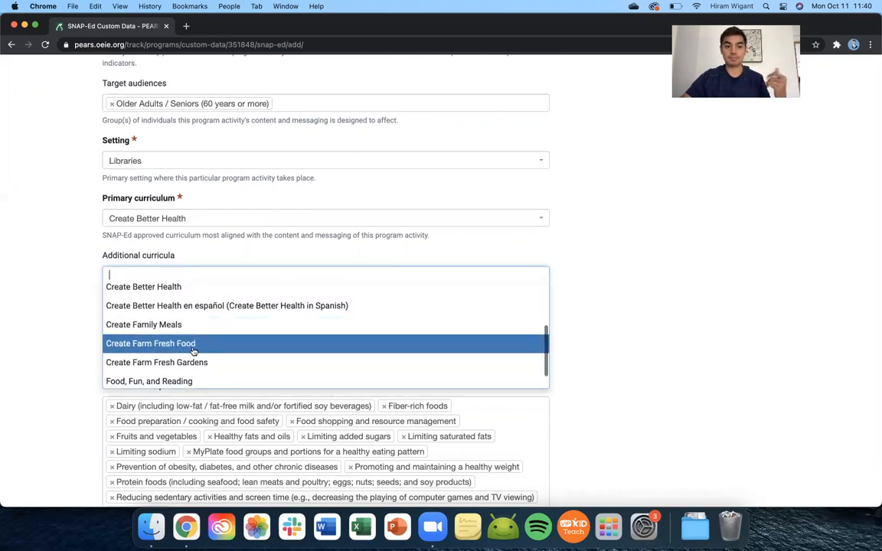
left_click(197, 364)
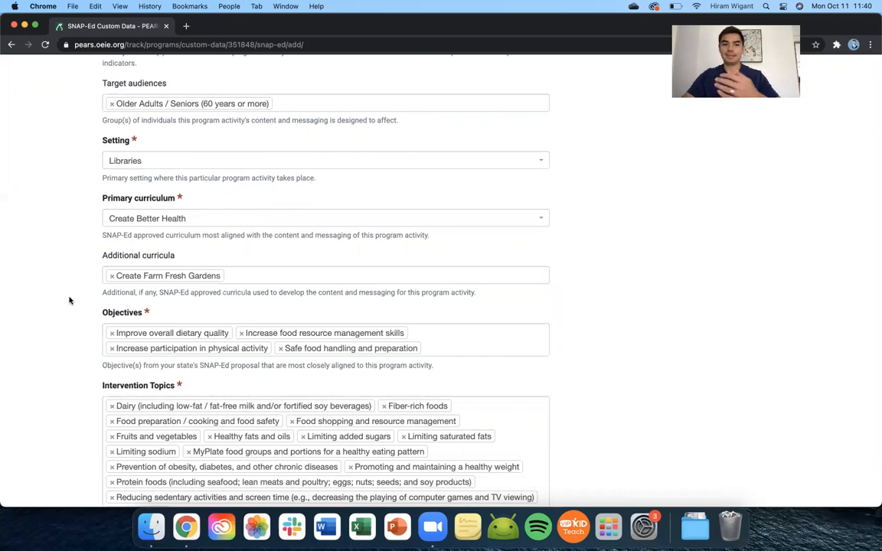
- Browse the available setting options from the live and play categories through work, without choosing a different one
left_click(167, 162)
scroll(173, 233, "down", 2)
scroll(173, 234, "down", 4)
scroll(174, 234, "down", 10)
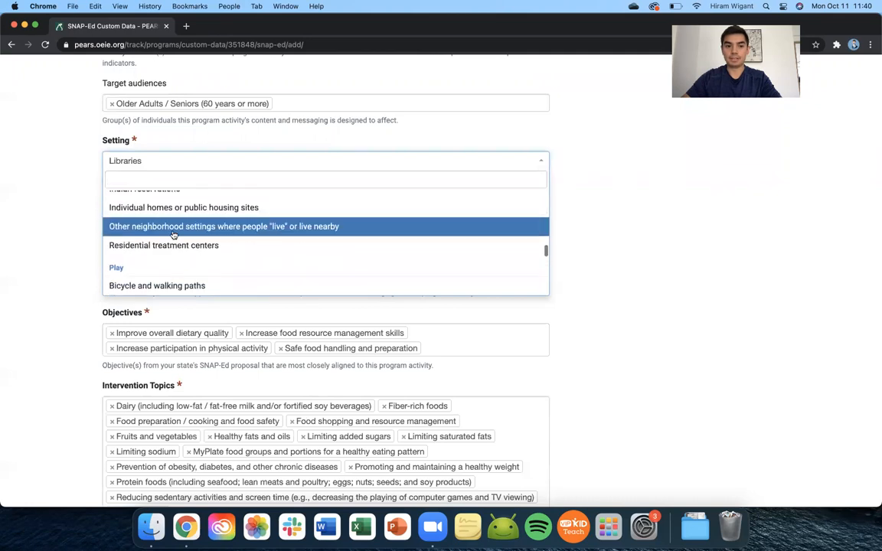
scroll(174, 234, "down", 5)
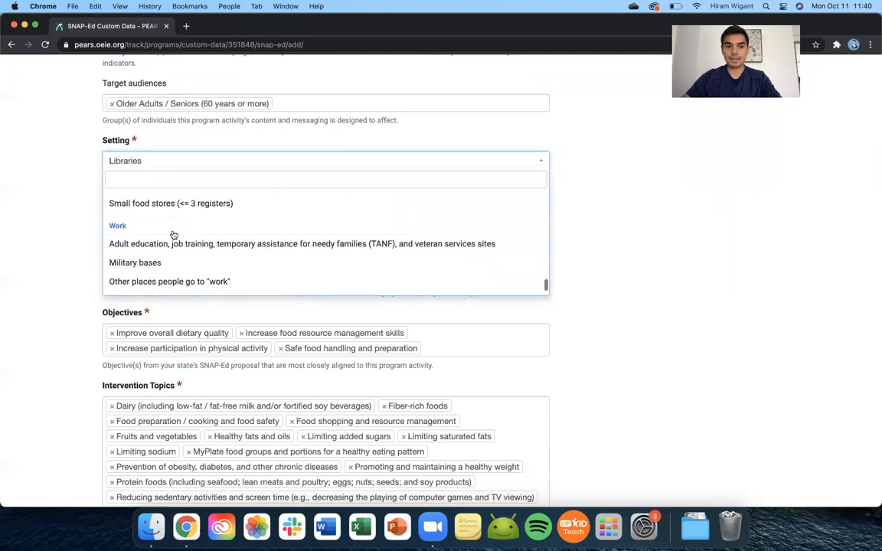
scroll(174, 234, "up", 5)
left_click(59, 296)
- Look over the objectives that can be chosen for the program activity, leaving the selection as it is
scroll(59, 295, "down", 6)
scroll(59, 294, "down", 5)
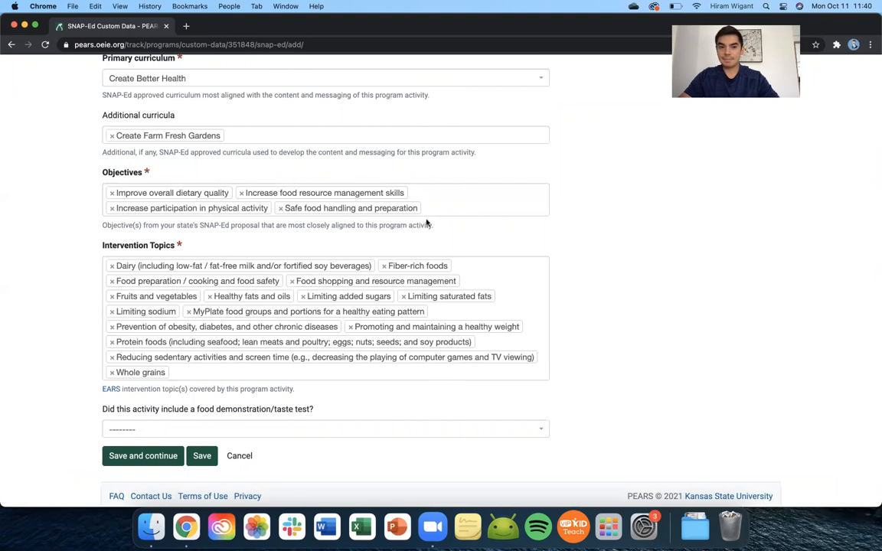
left_click(455, 208)
scroll(424, 246, "down", 1)
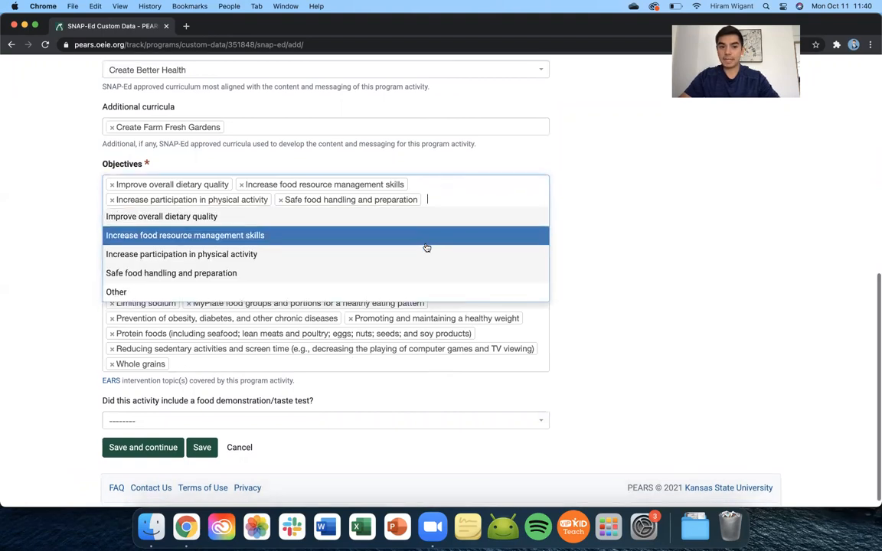
left_click(350, 202)
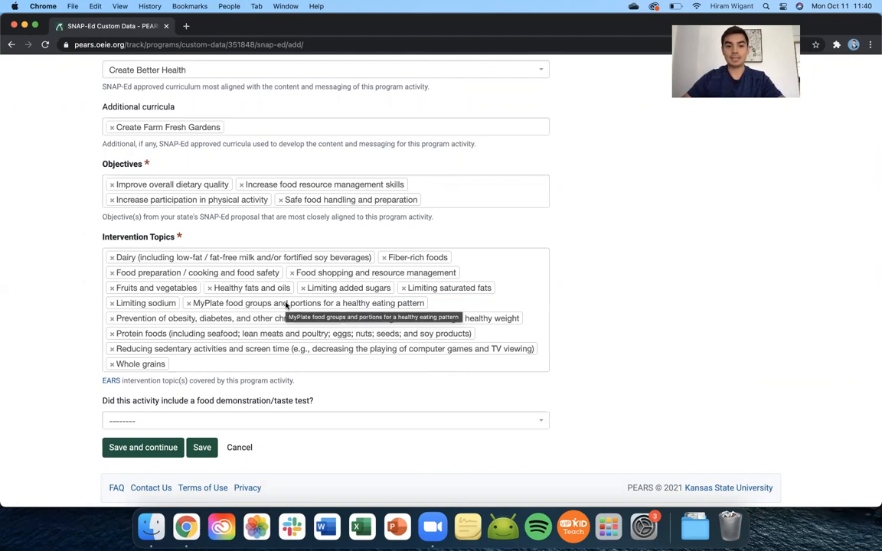
- Remove the Protein foods and Whole grains topics from the intervention topics
left_click(112, 336)
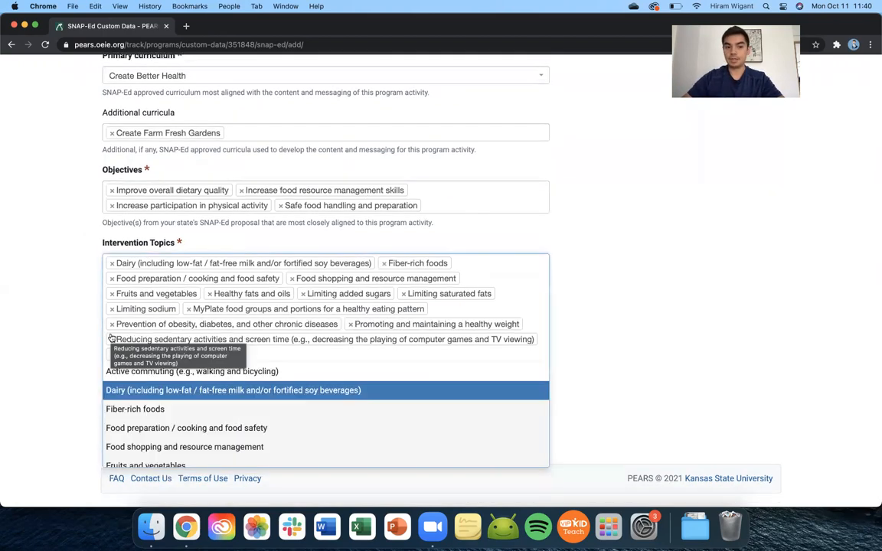
left_click(36, 343)
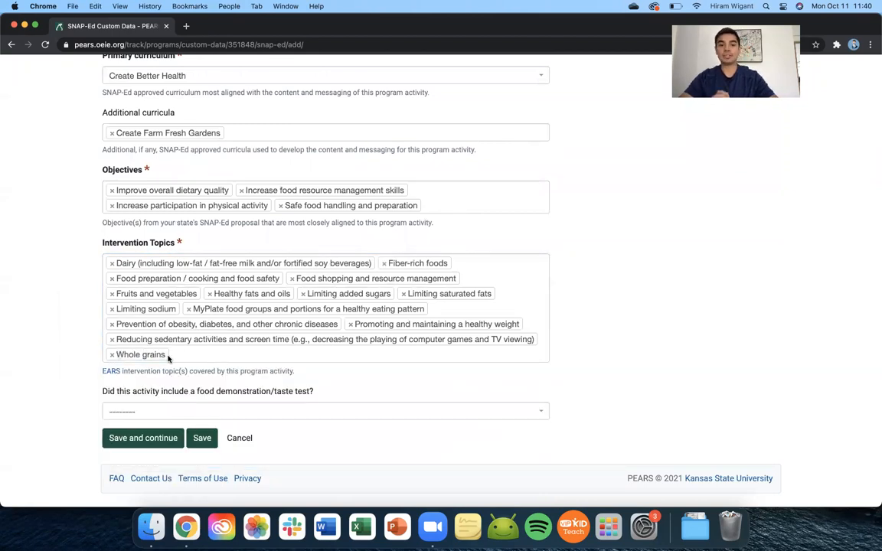
left_click(110, 355)
left_click(57, 359)
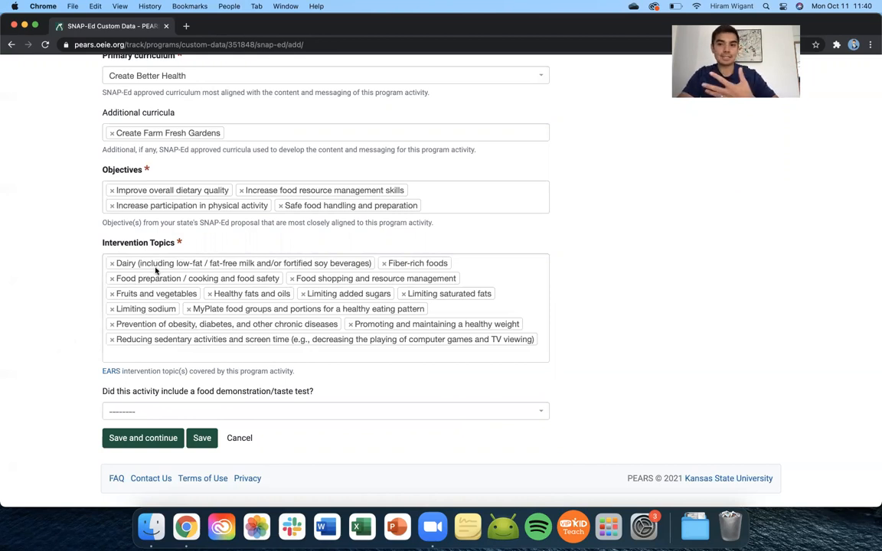
- Add Water to the intervention topics
left_click(138, 352)
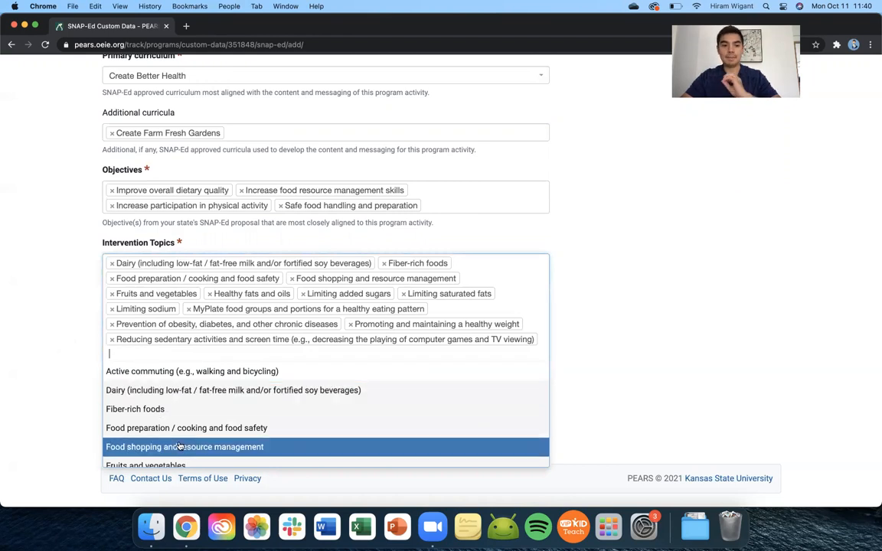
scroll(178, 447, "down", 10)
scroll(179, 446, "down", 3)
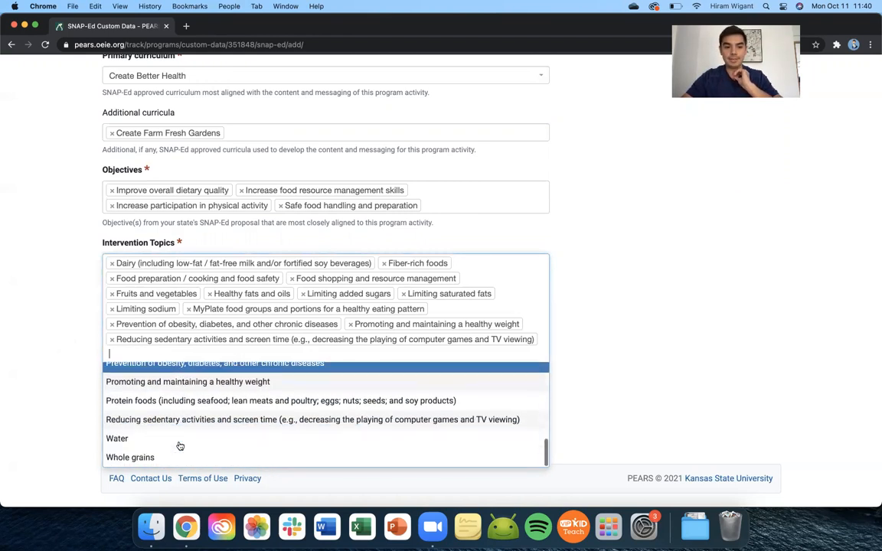
left_click(179, 438)
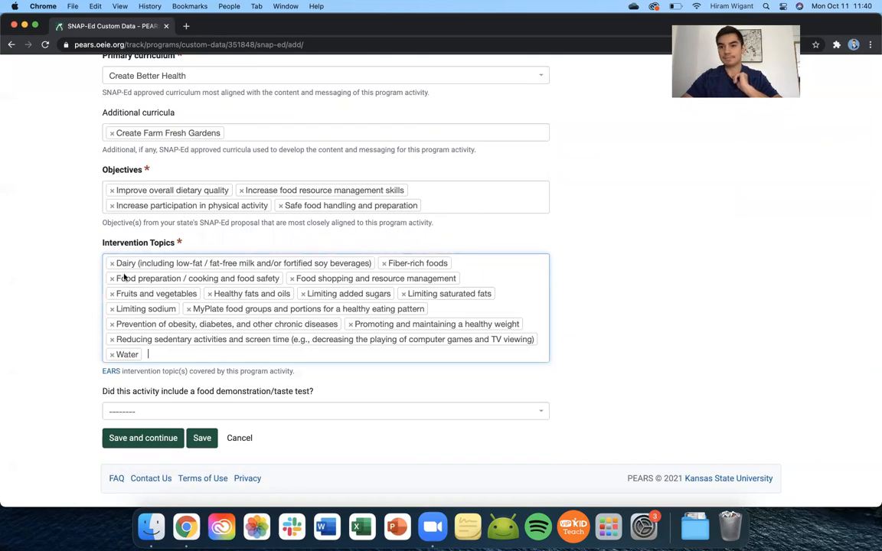
- Browse the available custom data templates down to the Mejore su Salud ones, without switching templates
scroll(123, 291, "up", 10)
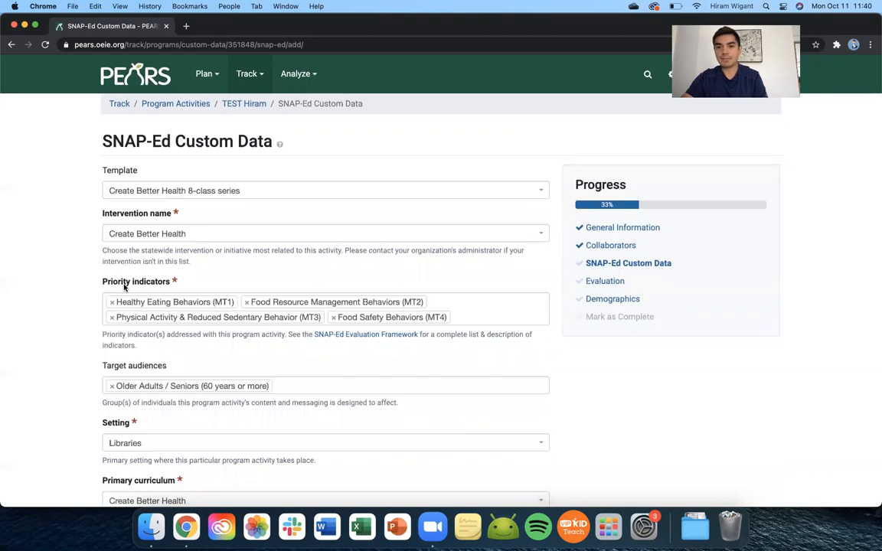
left_click(210, 191)
scroll(222, 267, "down", 5)
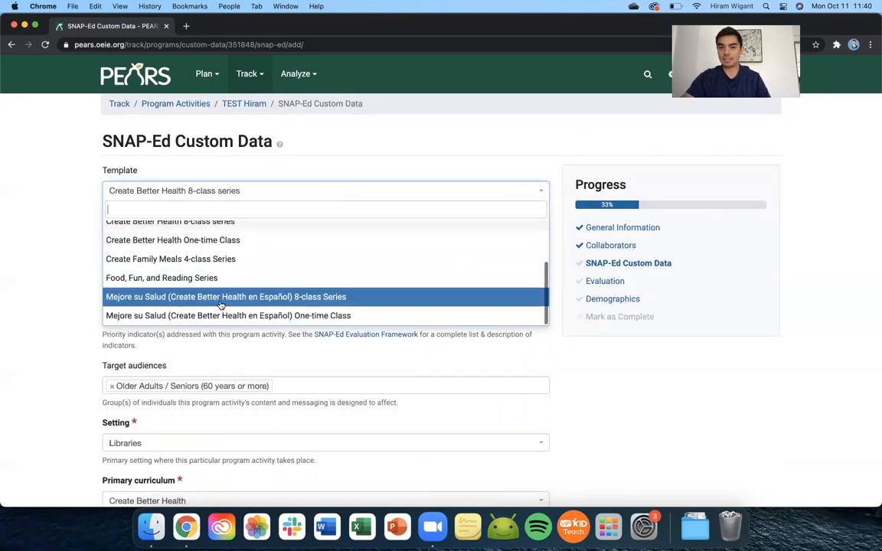
scroll(220, 305, "down", 1)
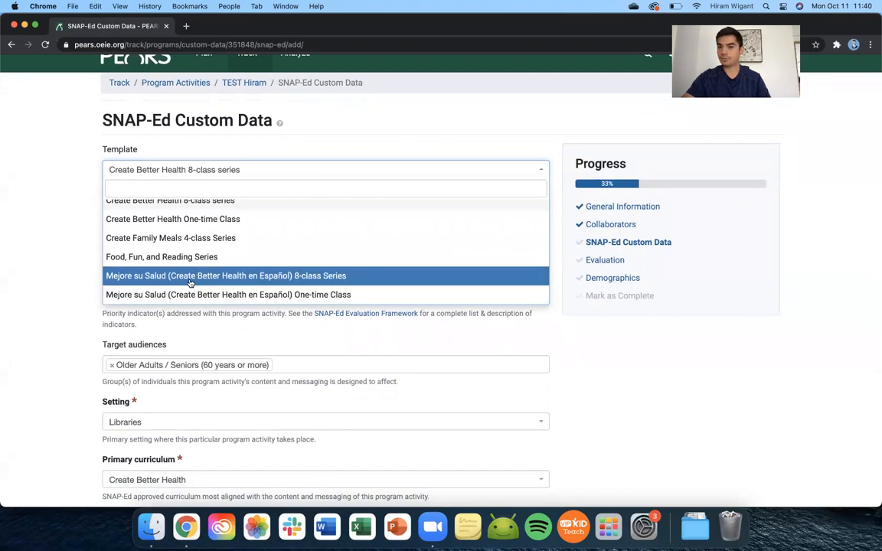
left_click(55, 205)
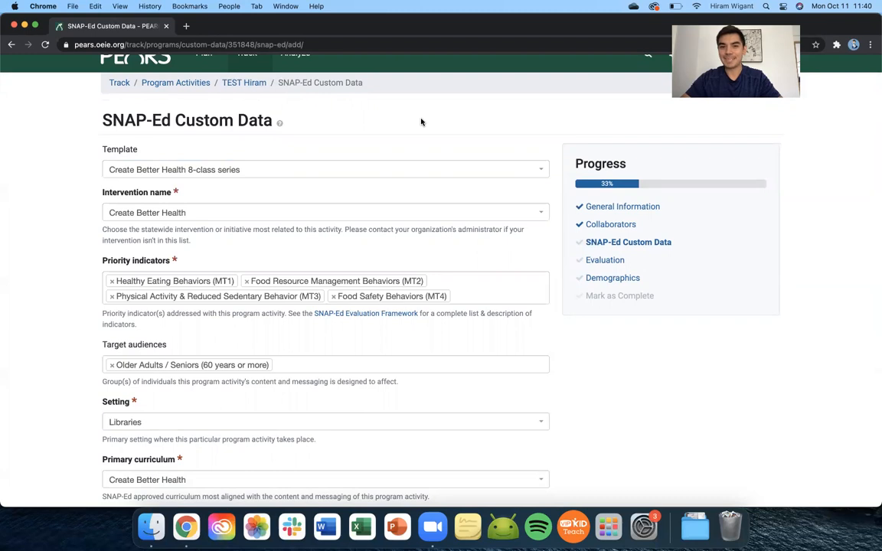
scroll(421, 122, "up", 1)
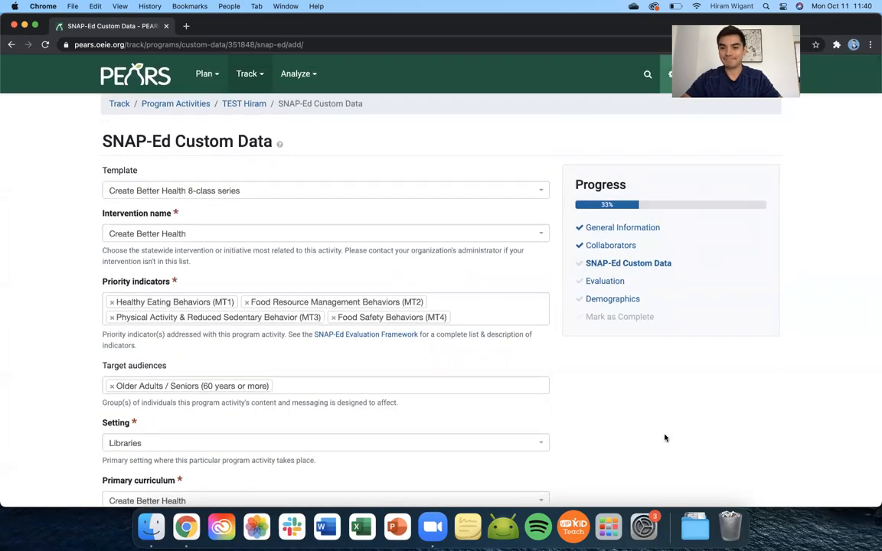